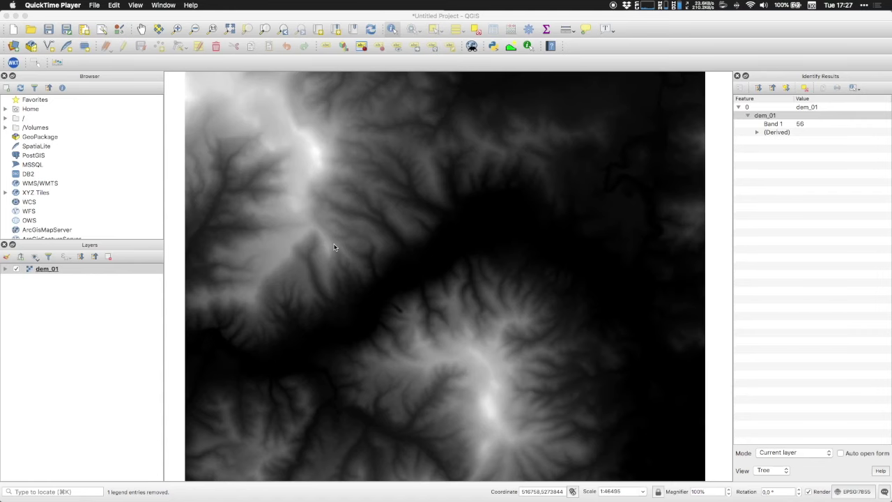
Open the Slope tool from Raster > Analysis with dem_01 and Band 1 as input.
click(255, 21)
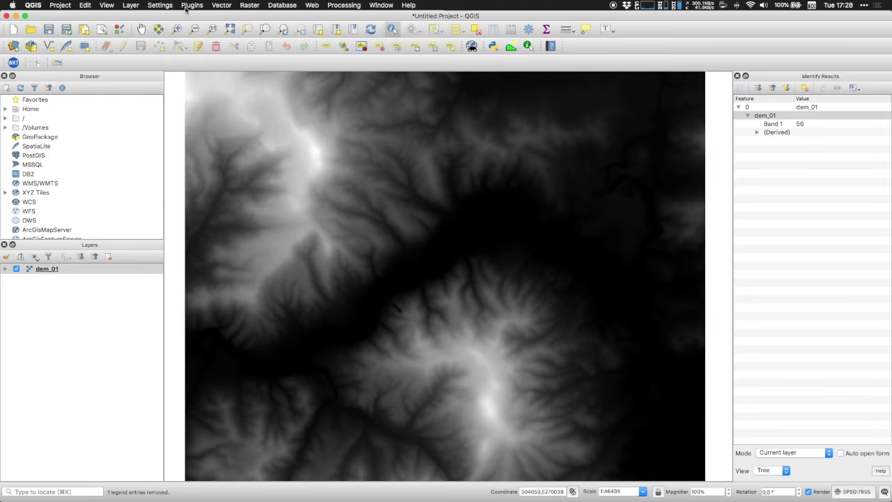
click(248, 7)
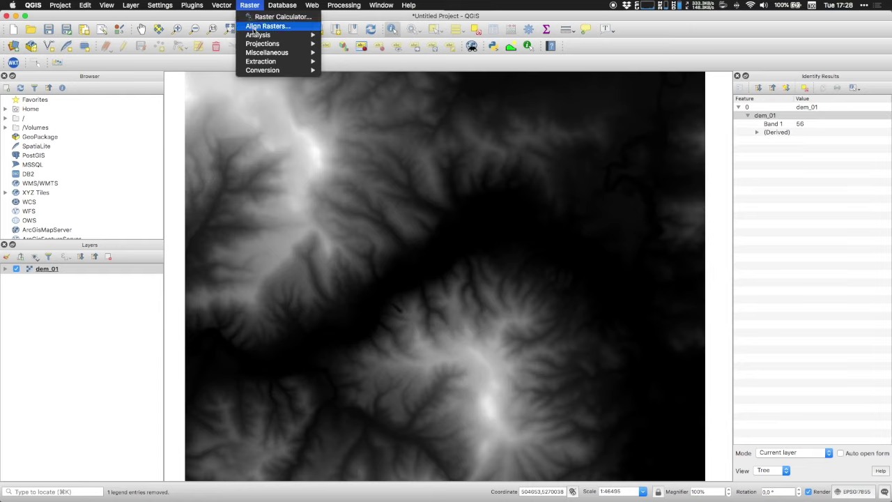
mouse_move(255, 37)
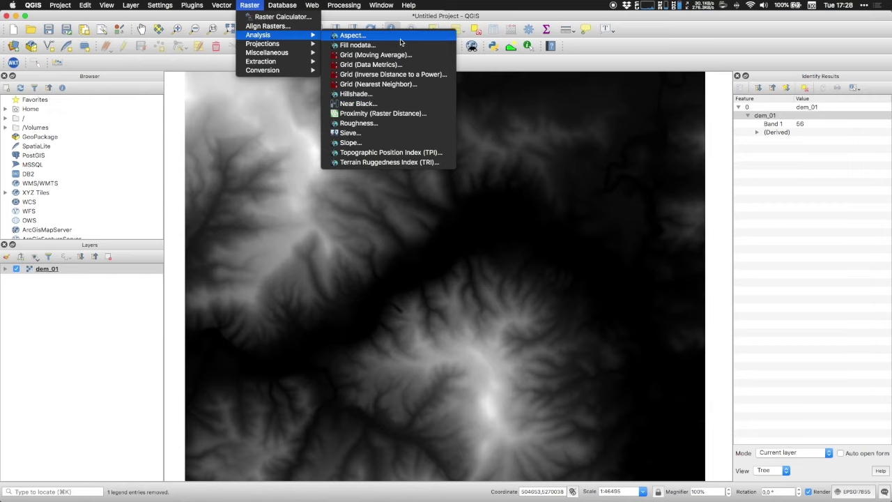
click(399, 144)
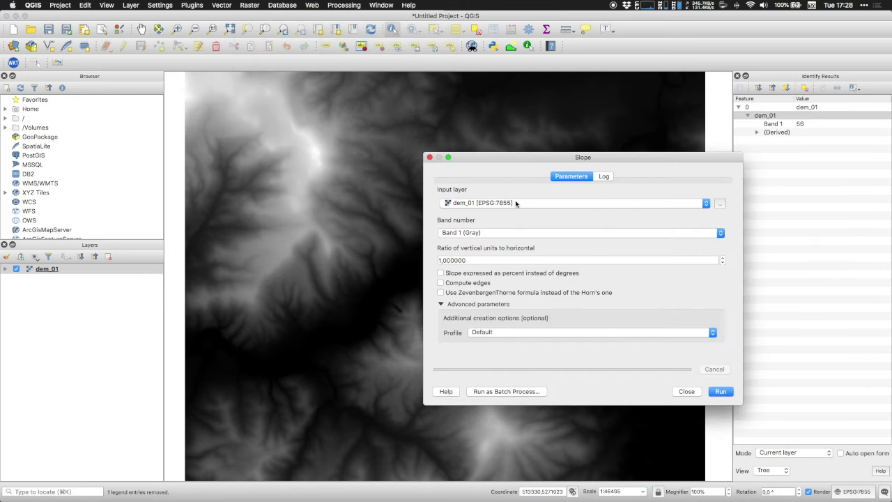
Compute a Slope raster from dem_01 expressed as percent.
click(441, 273)
click(720, 392)
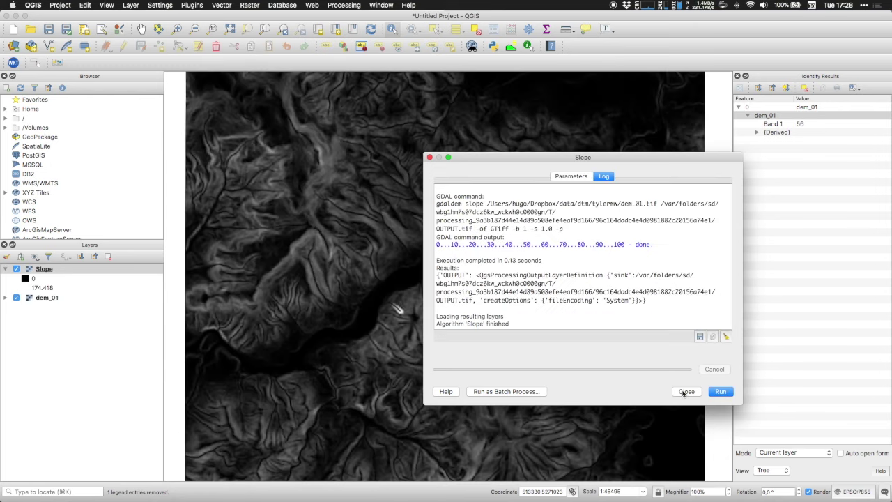
click(686, 391)
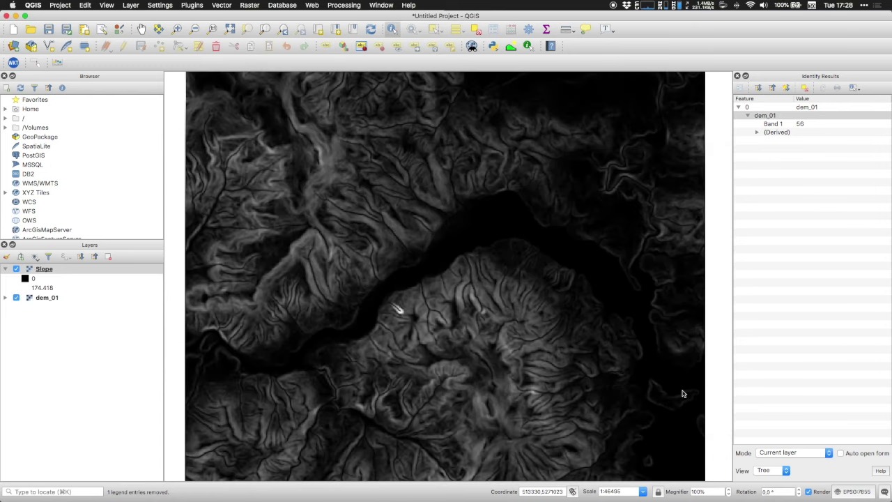
Compare Slope with dem_01 at full raster extent, then open dem_01's layer properties.
click(16, 269)
click(229, 29)
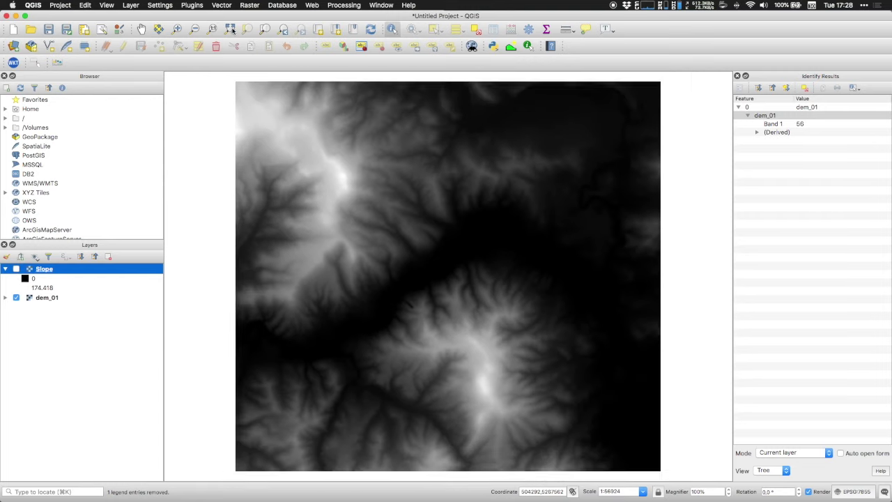
click(17, 270)
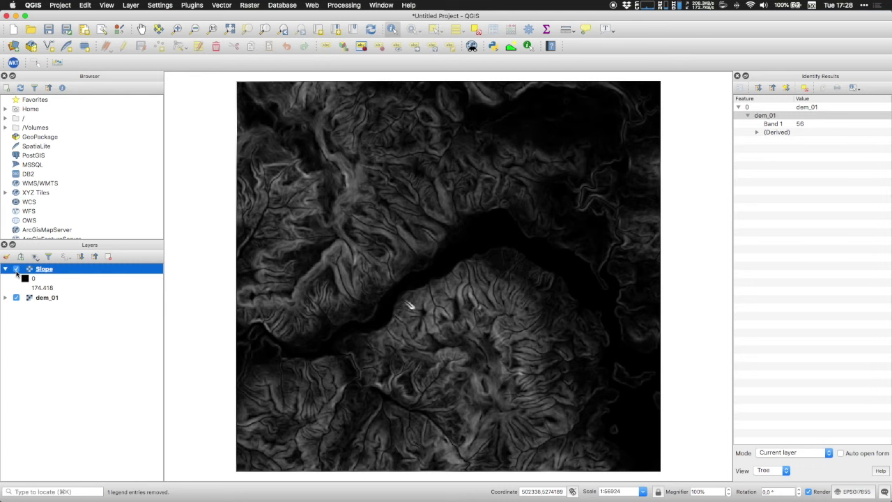
double_click(36, 299)
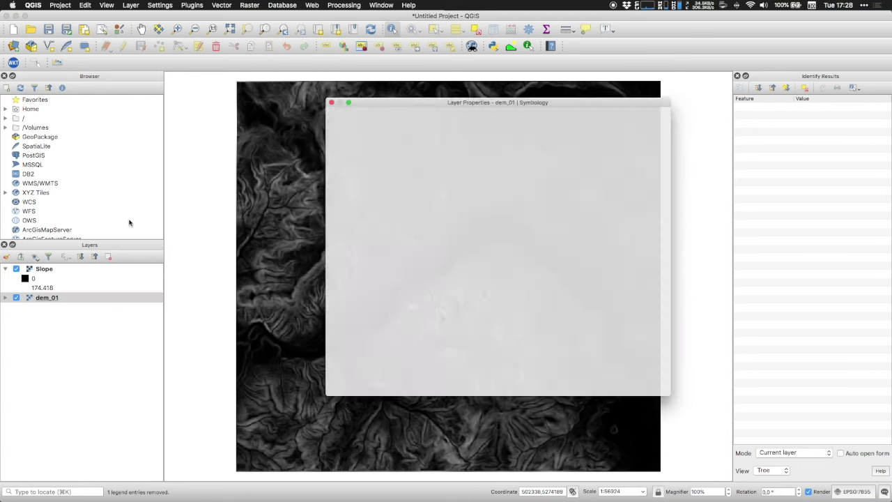
click(334, 120)
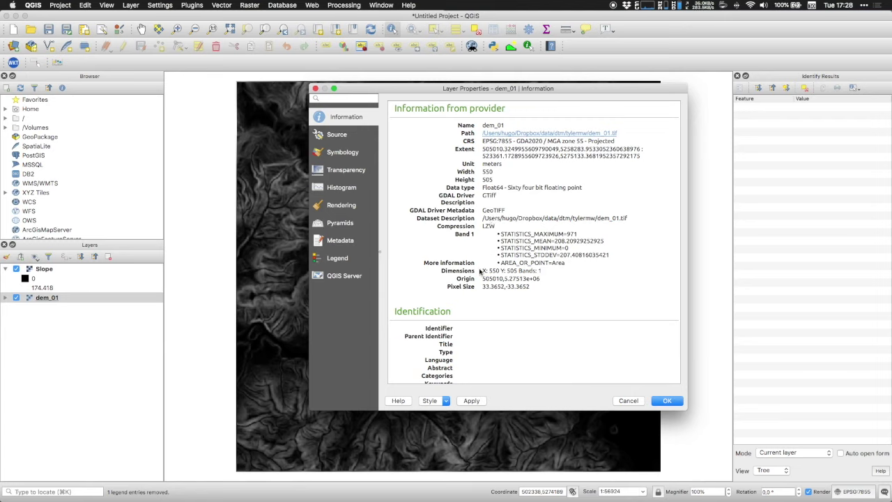
triple_click(479, 271)
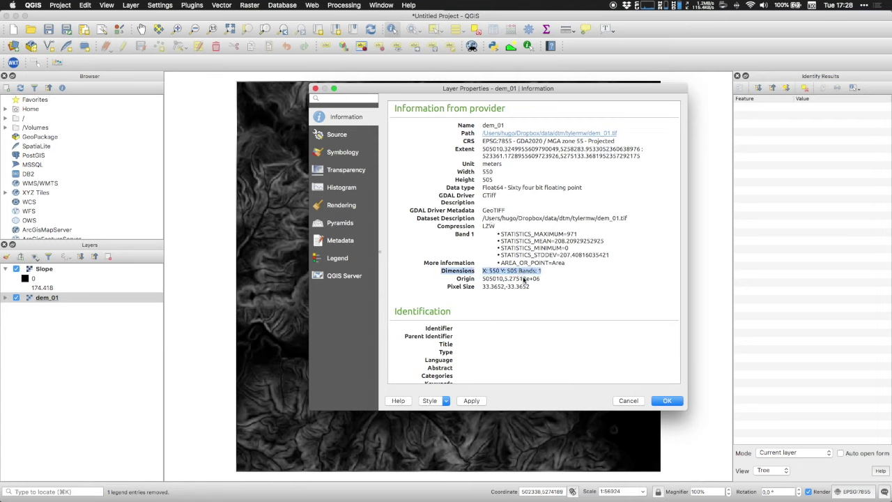
drag(482, 188, 505, 188)
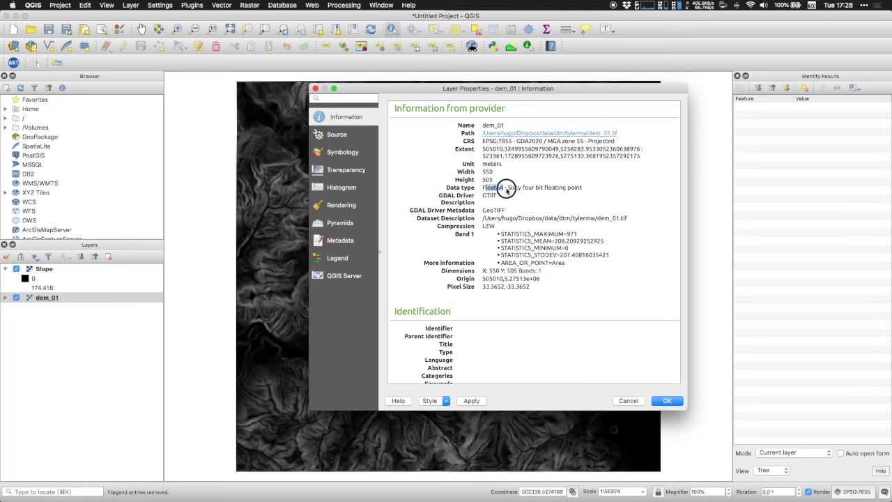
click(635, 401)
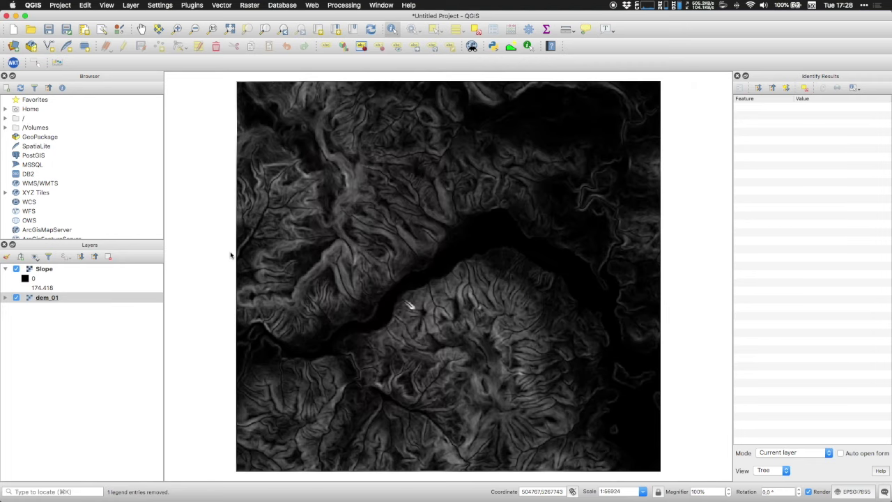
double_click(32, 270)
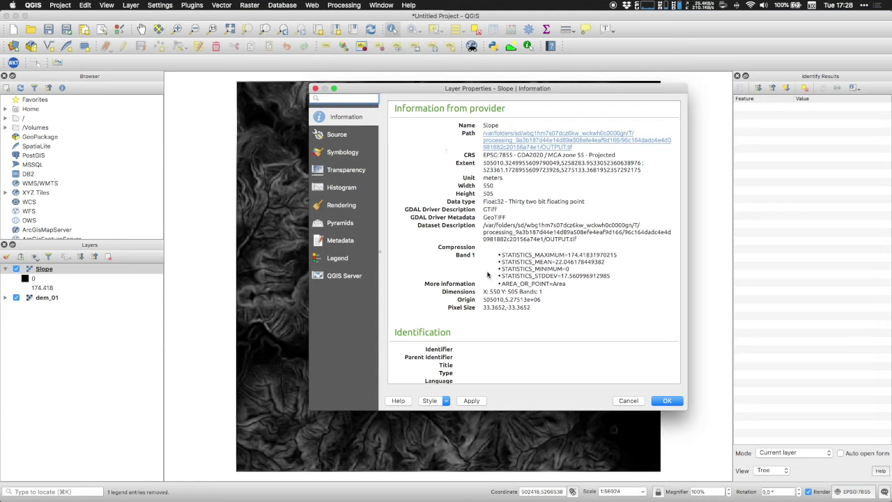
drag(482, 292, 536, 294)
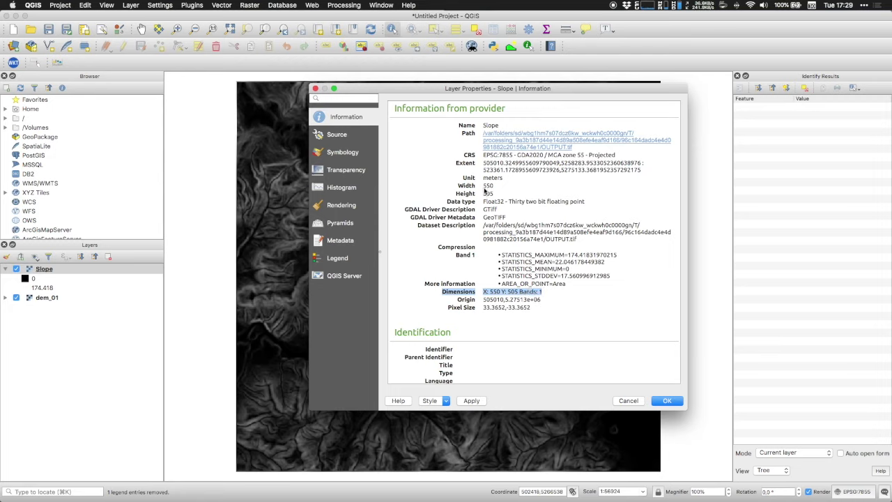
drag(483, 201, 505, 203)
click(629, 400)
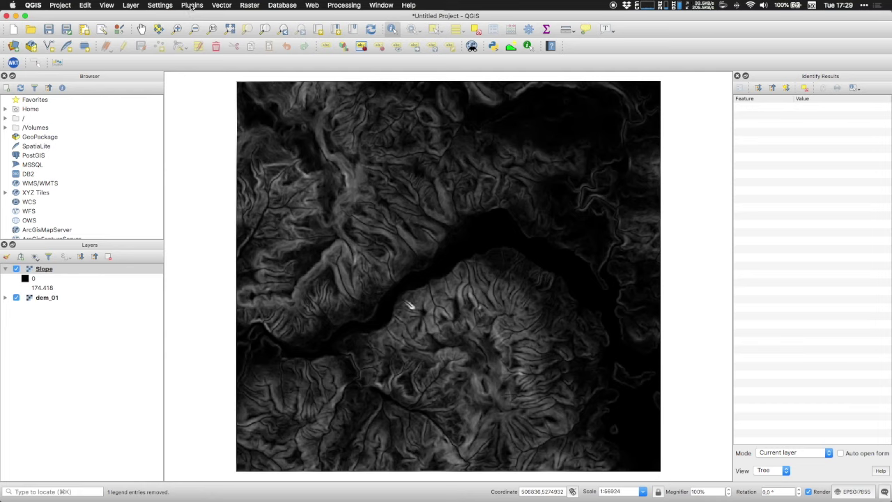
click(192, 5)
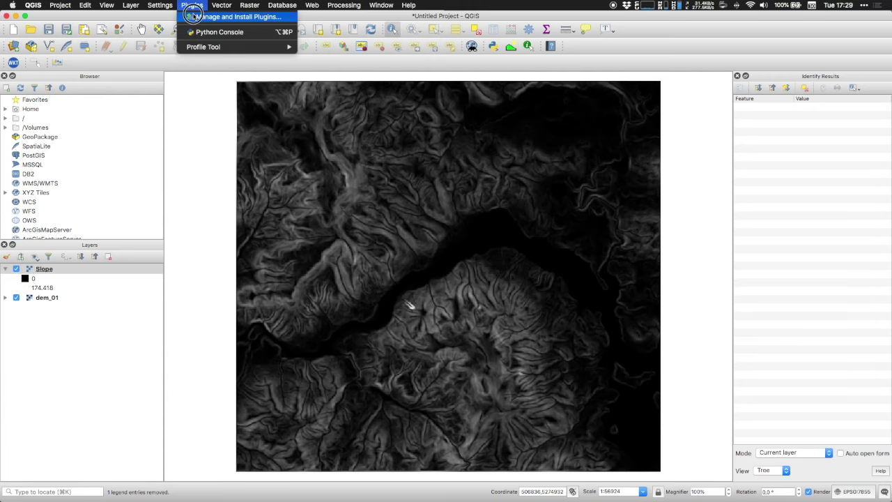
Check the Value Tool plugin in the Plugins manager and show the Value Tool panel.
click(194, 16)
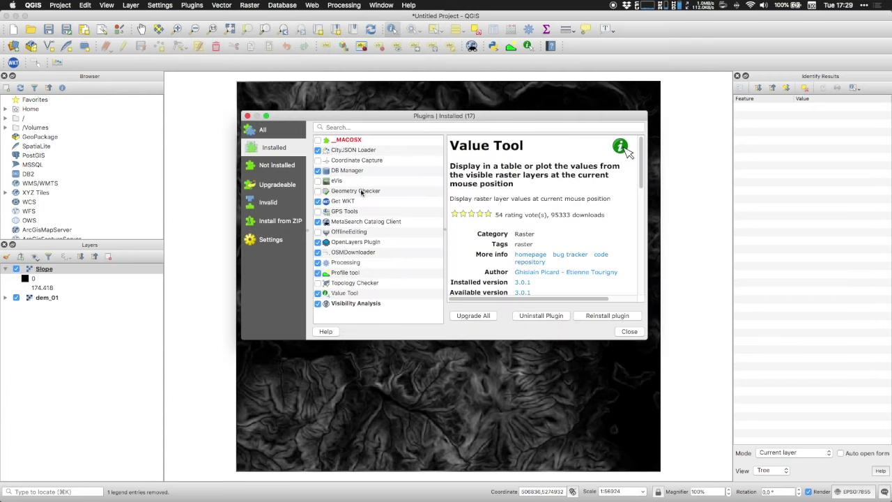
click(344, 292)
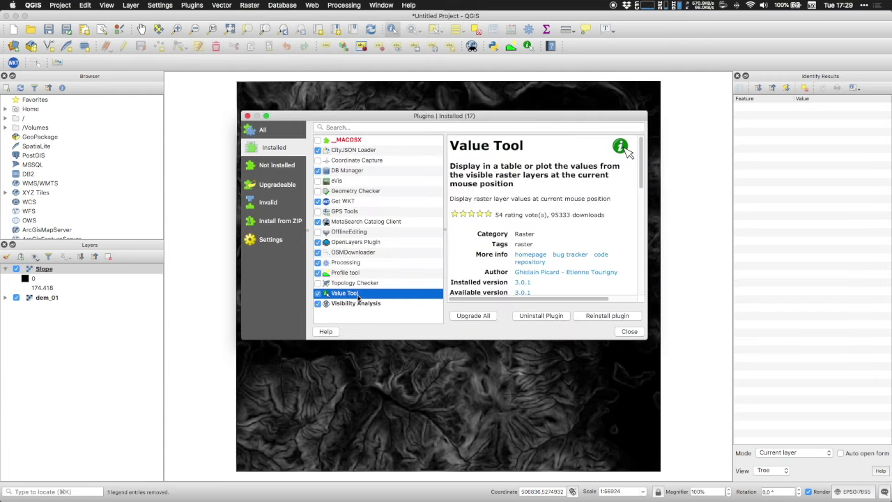
click(629, 331)
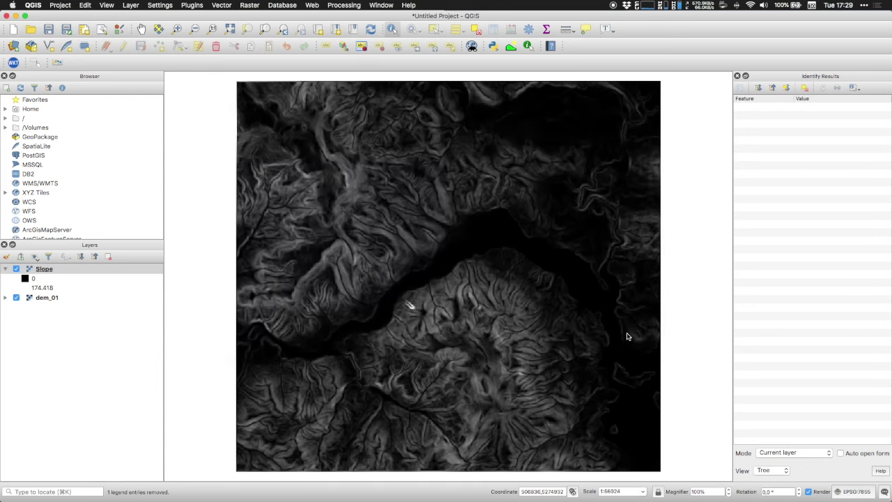
right_click(620, 41)
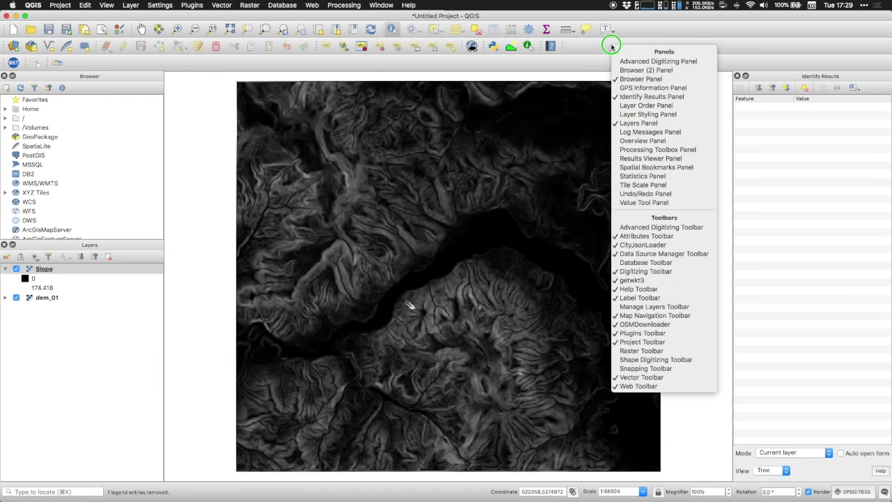
click(673, 206)
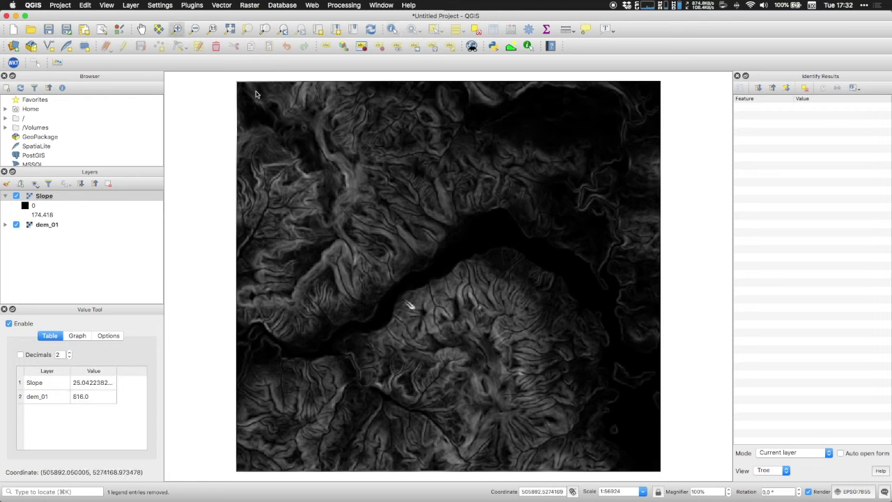
Run Raster > Analysis > Aspect on dem_01 to create the Aspect layer.
click(254, 5)
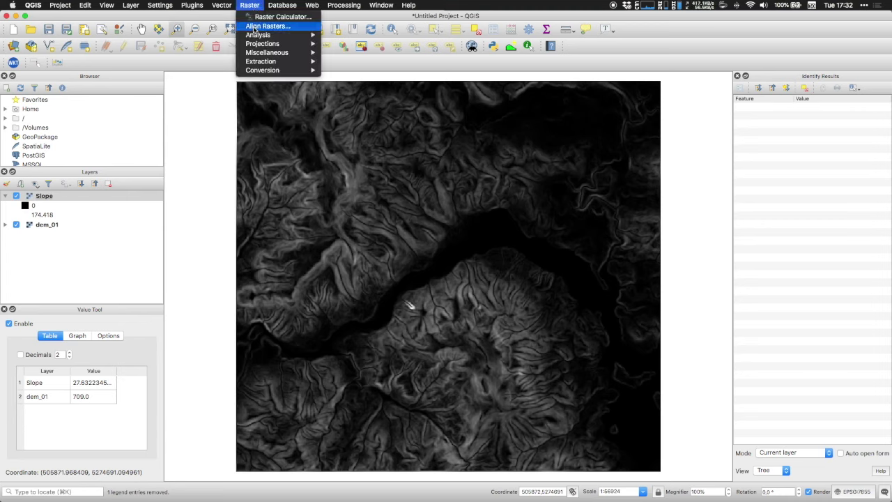
mouse_move(256, 36)
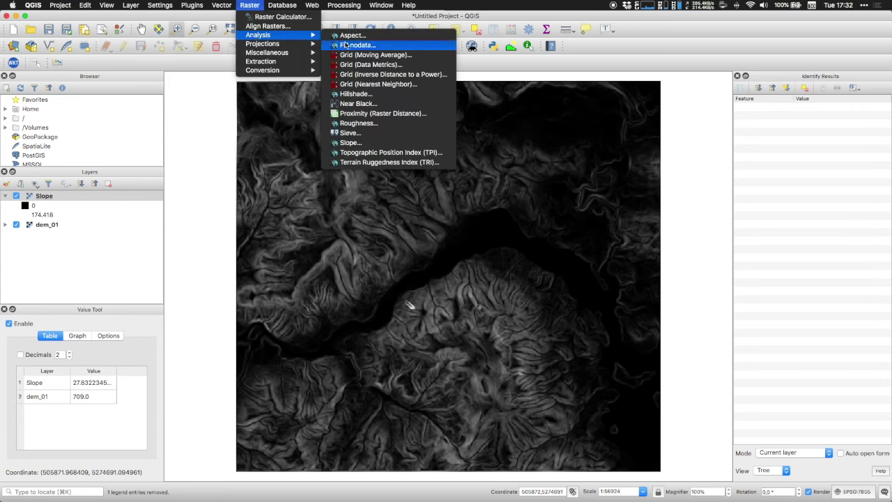
click(376, 38)
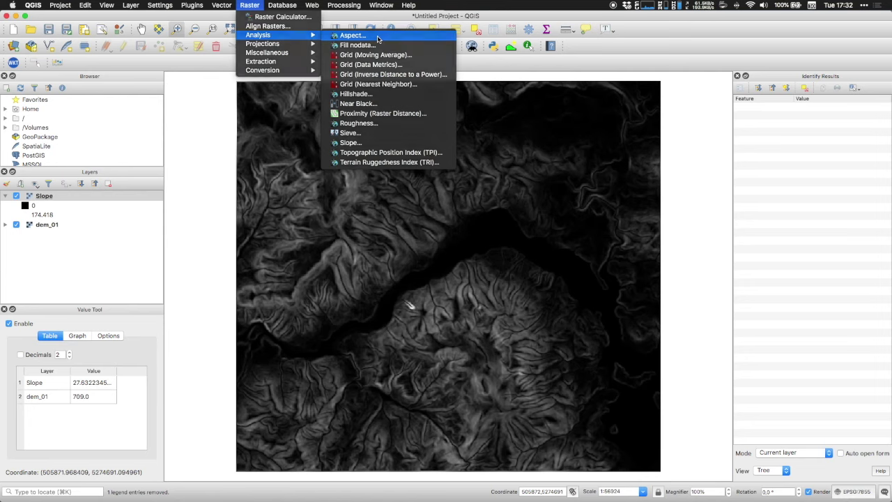
click(542, 203)
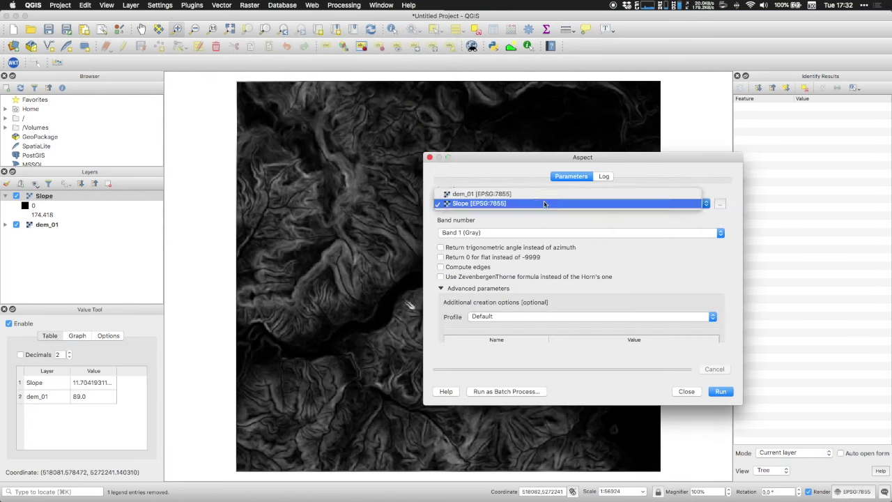
click(542, 195)
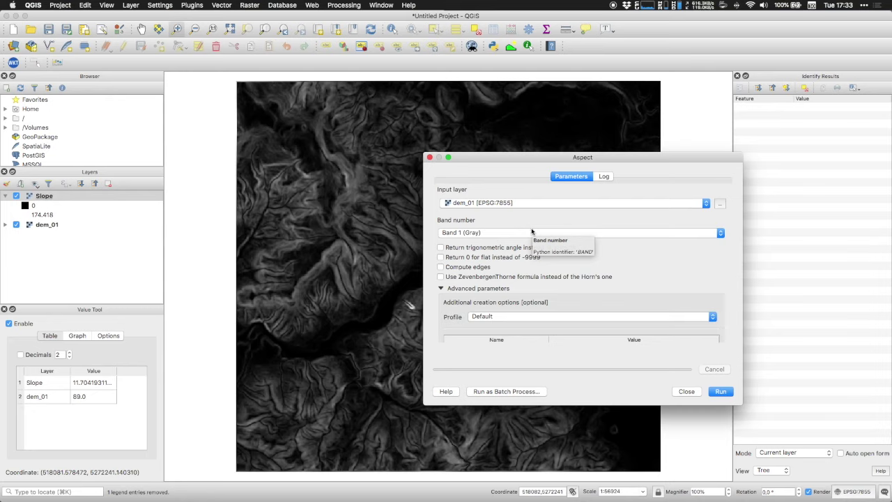
click(722, 393)
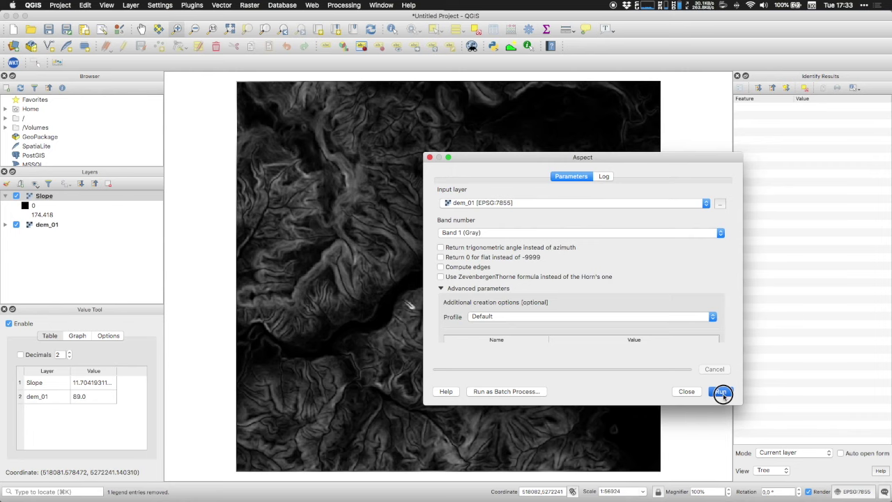
click(687, 392)
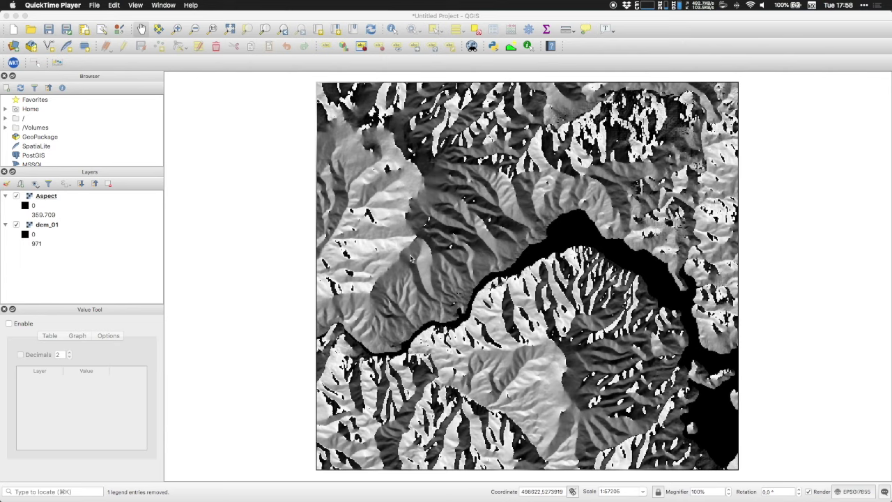
Bring the QGIS window back to the front.
click(193, 15)
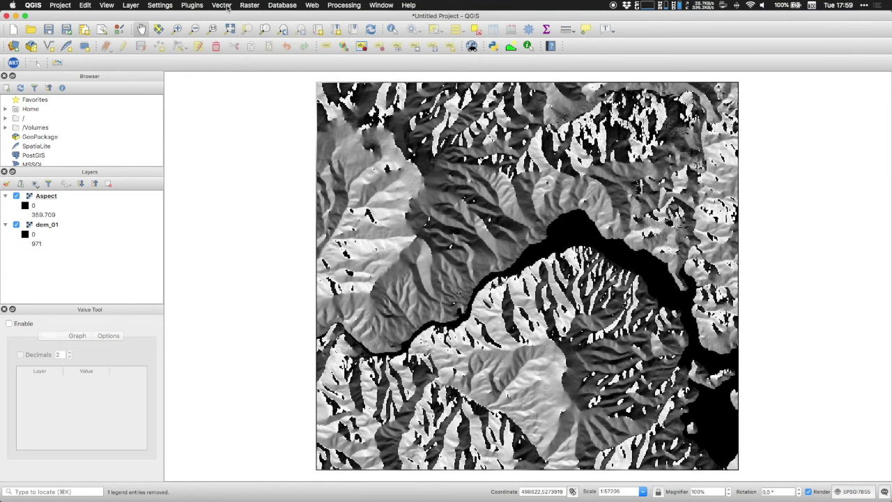
Open the Hillshade tool with dem_01 as the input layer.
click(248, 6)
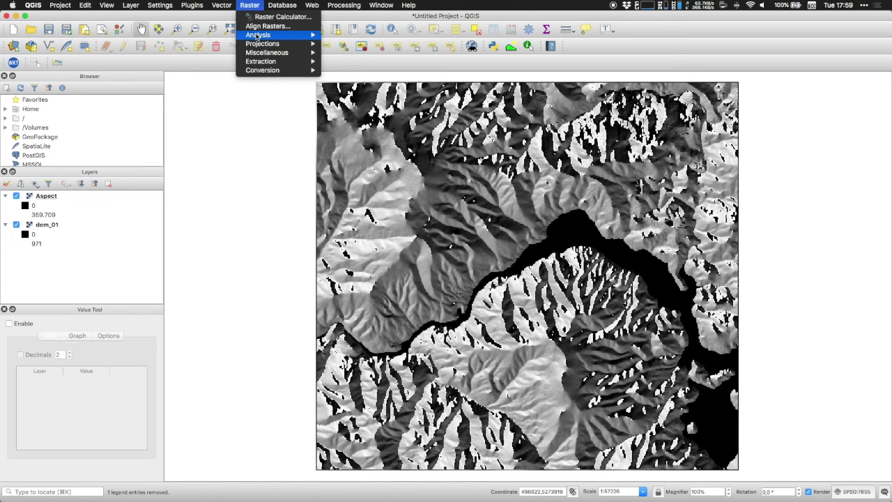
mouse_move(257, 36)
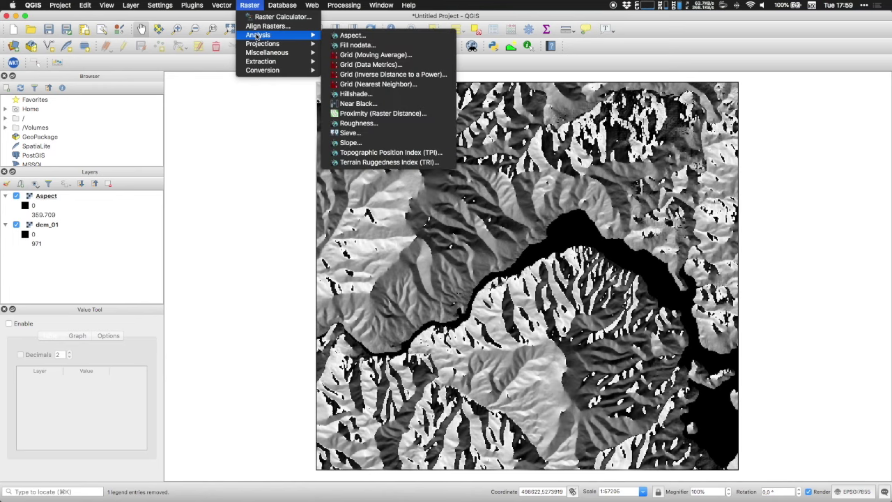
click(420, 97)
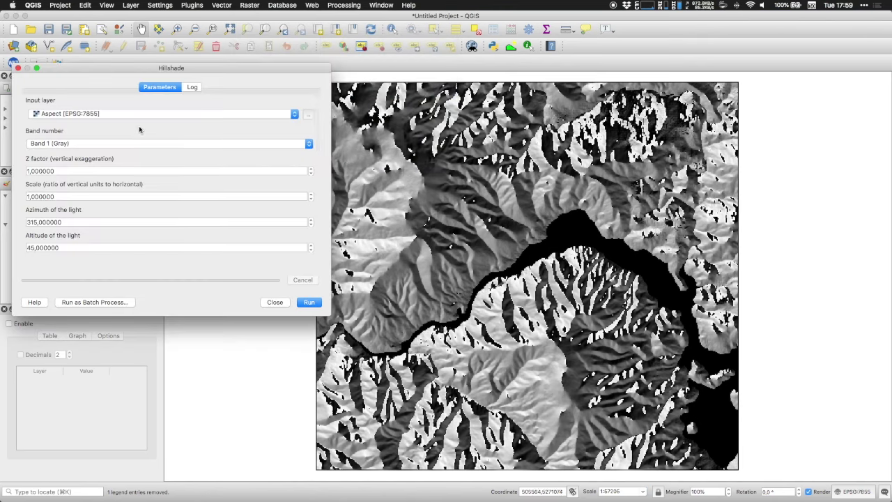
click(125, 117)
click(118, 124)
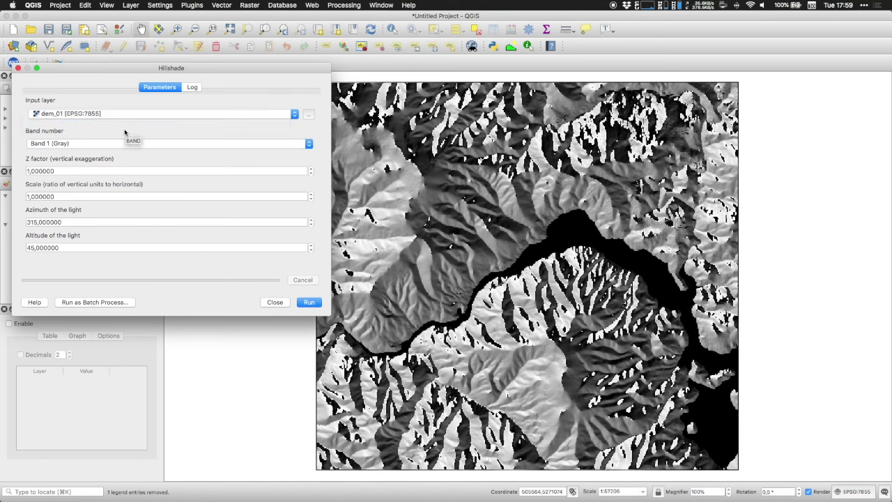
Generate the hillshade using the default azimuth 315 and altitude 45.
scroll(274, 207, down, 3)
scroll(276, 208, up, 3)
scroll(275, 208, down, 1)
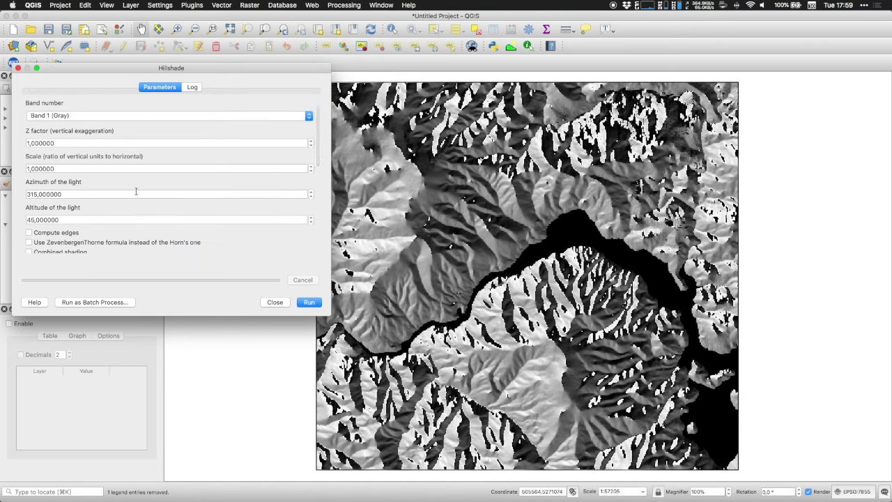
scroll(101, 188, down, 1)
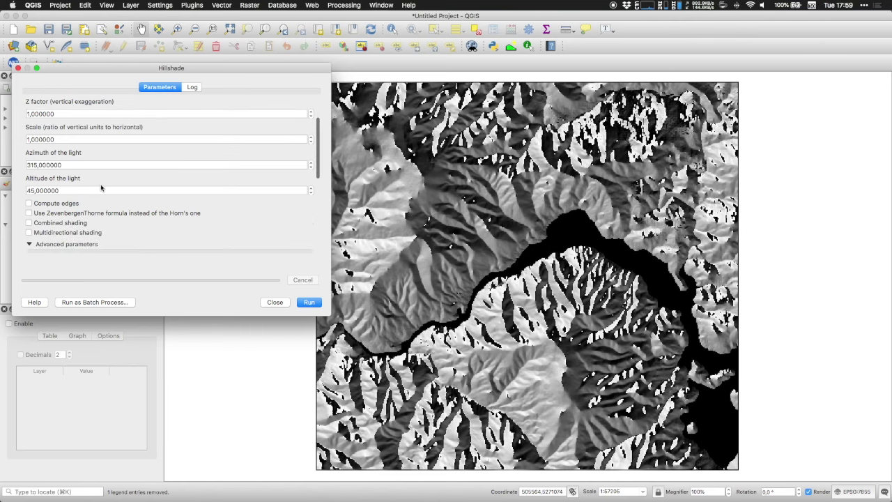
click(38, 164)
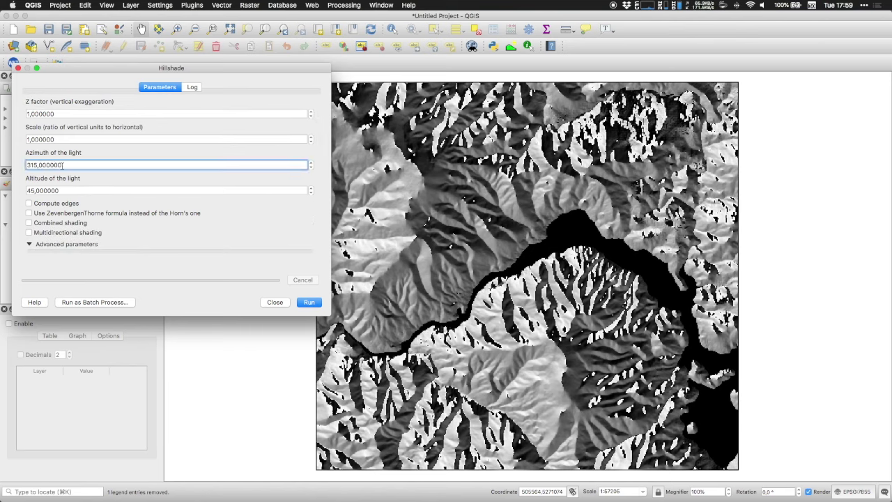
click(310, 304)
click(275, 302)
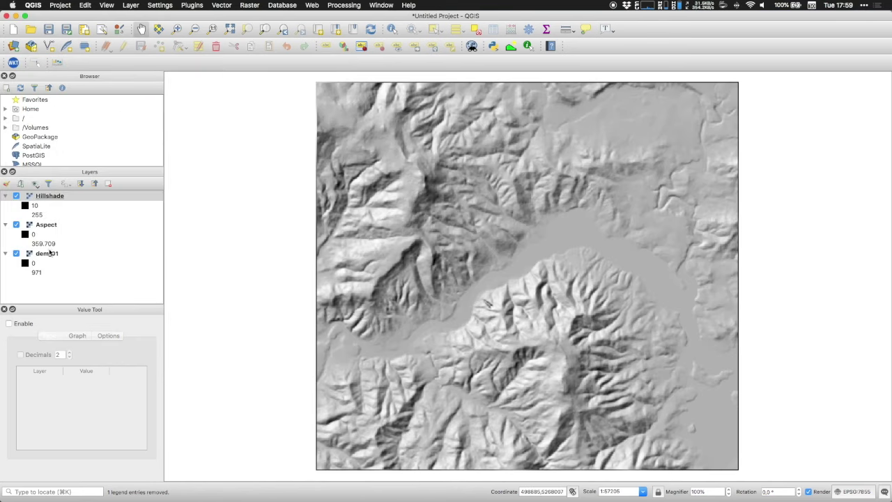
Hide the Aspect layer and compare Hillshade against dem_01.
click(16, 224)
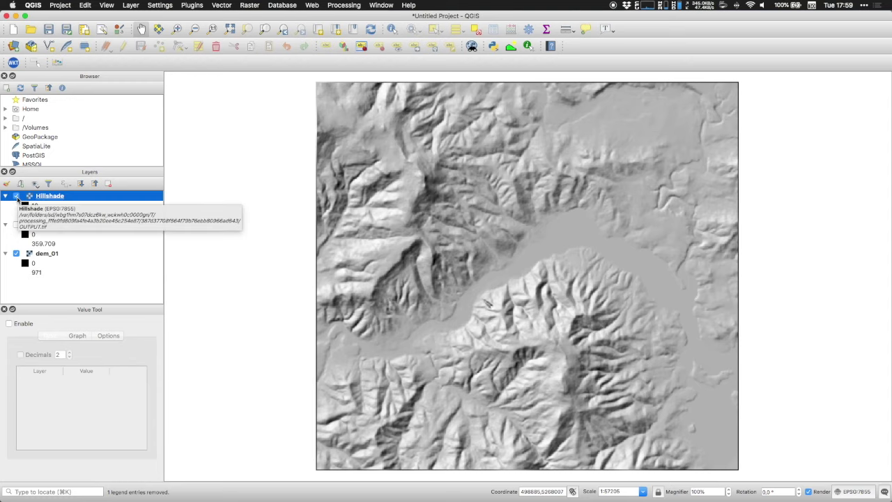
click(17, 196)
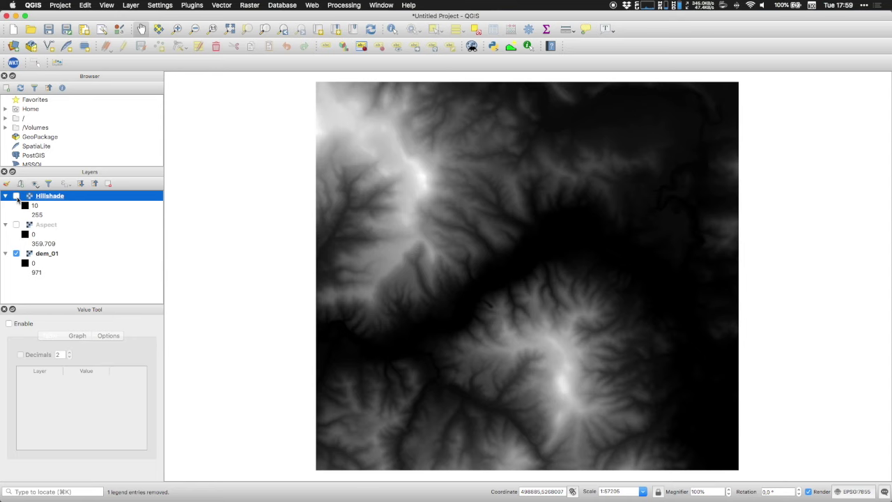
click(17, 196)
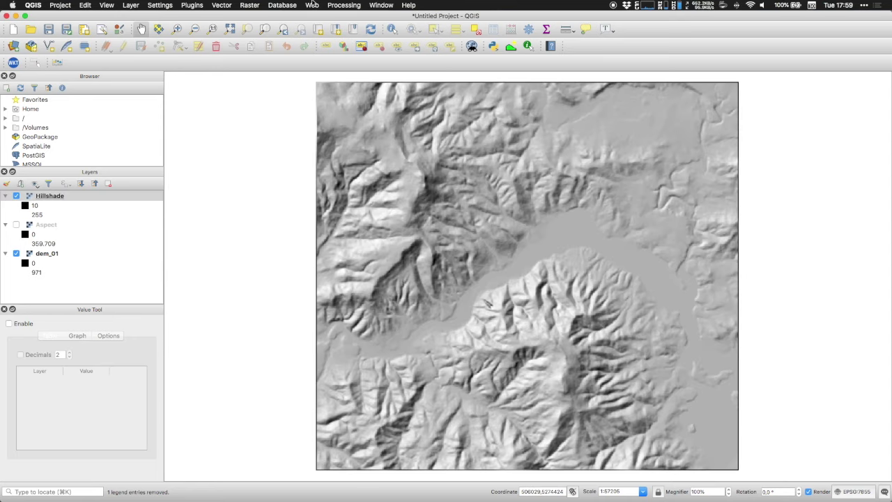
Zoom into the hillsides above the central valley and enable Value Tool readout.
click(176, 31)
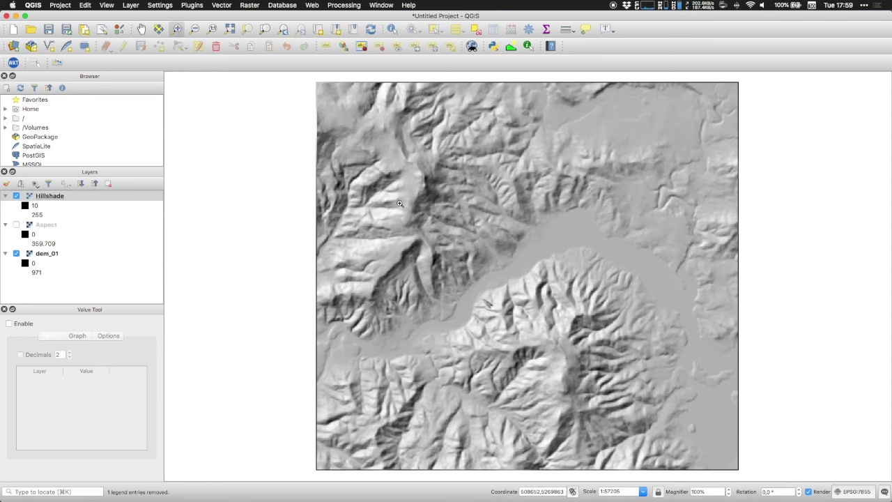
drag(399, 202, 556, 333)
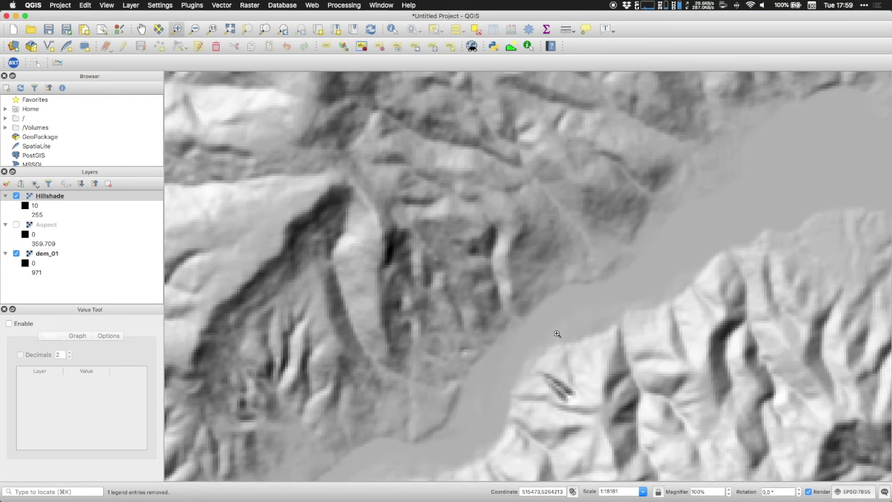
click(8, 324)
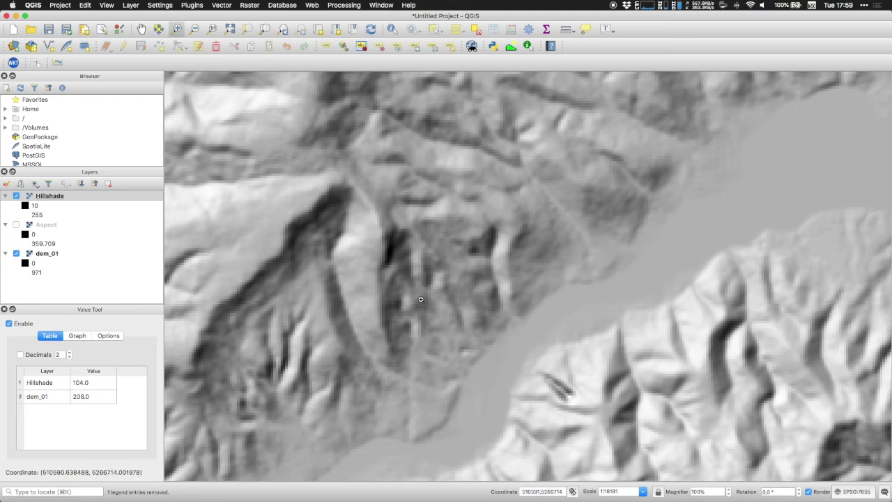